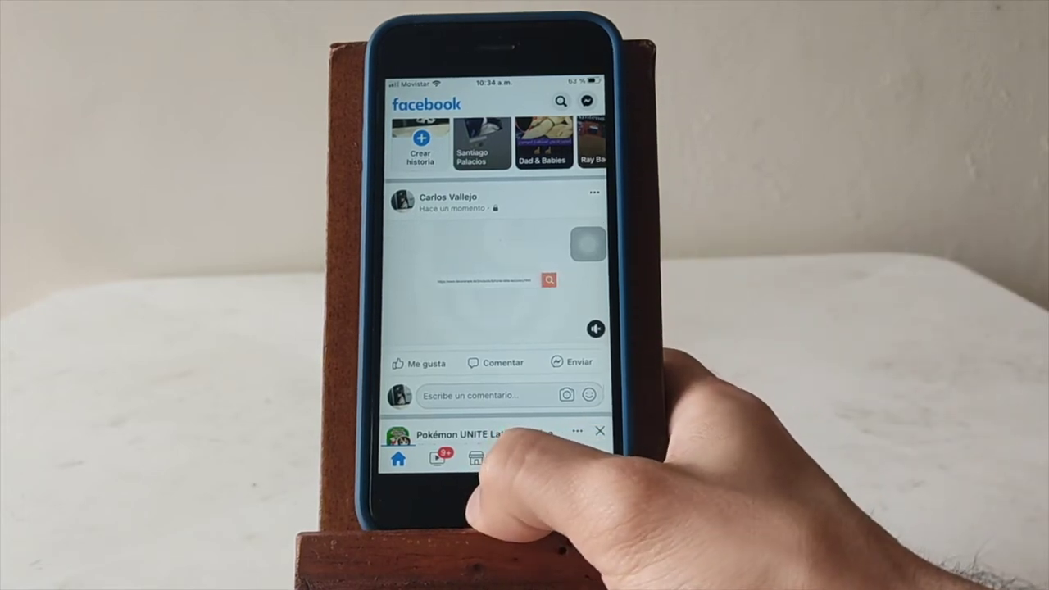
# Step: Leave Facebook for the Photos app and open today's 10:25 a.m. video from the Videos album
pyautogui.doubleClick(496, 500)
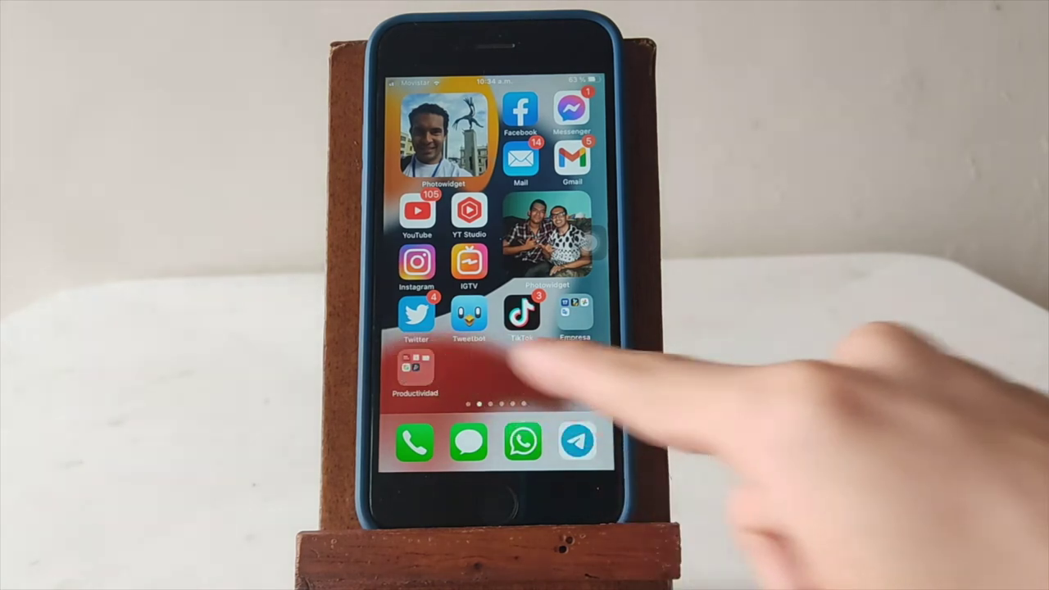
pyautogui.moveTo(574, 345); pyautogui.dragTo(426, 344)
pyautogui.click(565, 159)
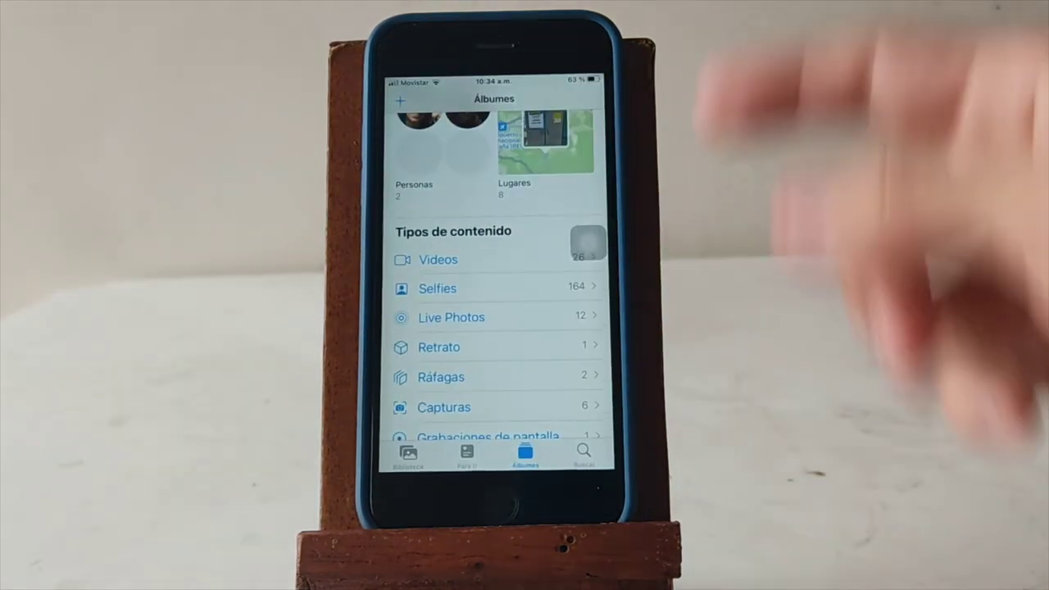
pyautogui.click(487, 258)
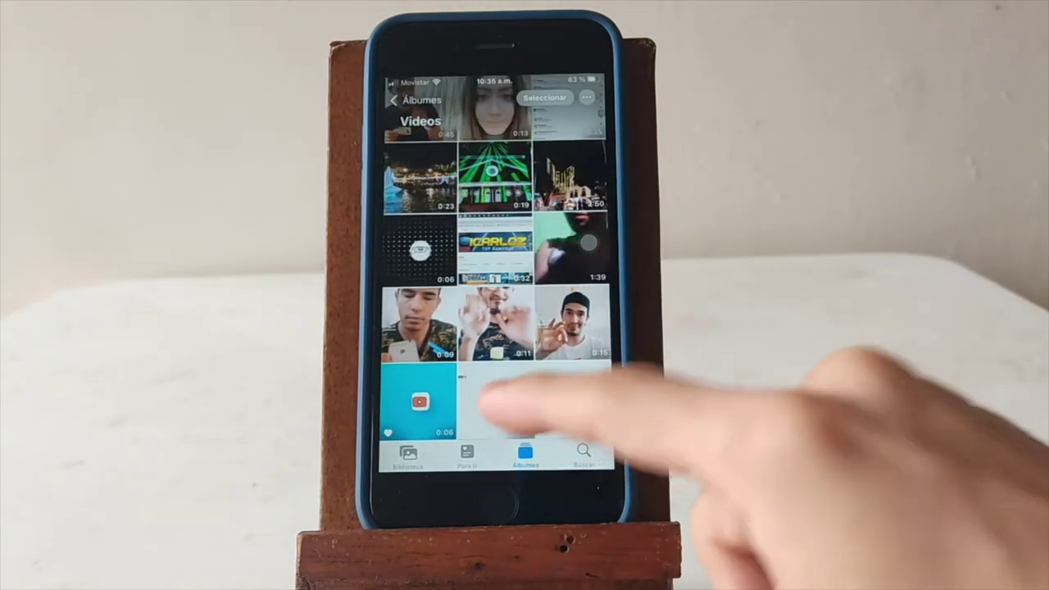
pyautogui.click(445, 401)
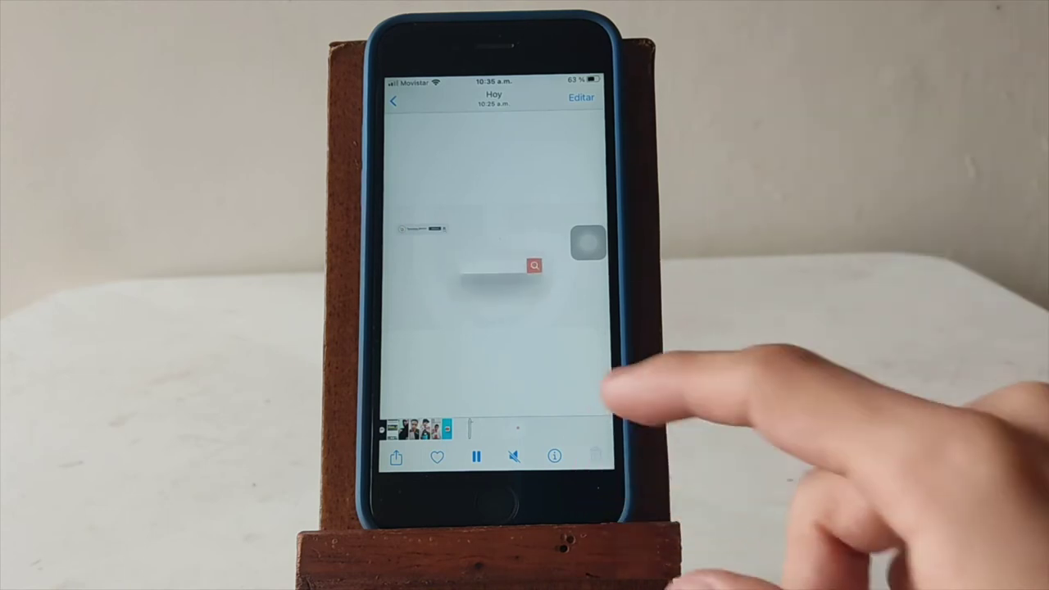
# Step: Delete the open video from the iPhone and confirm its removal
pyautogui.click(596, 455)
pyautogui.click(502, 283)
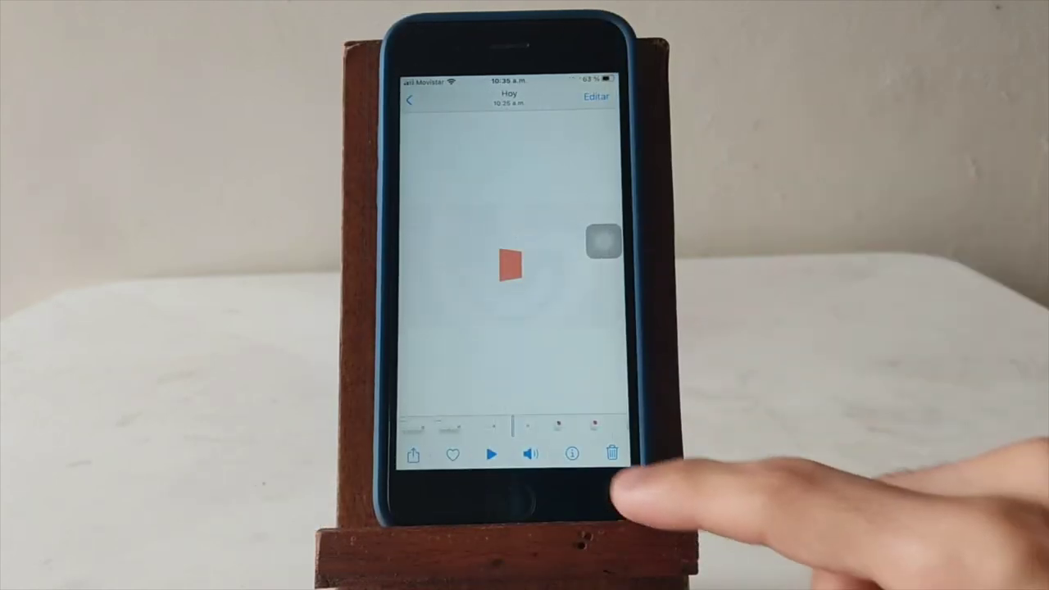
pyautogui.click(612, 454)
pyautogui.click(513, 404)
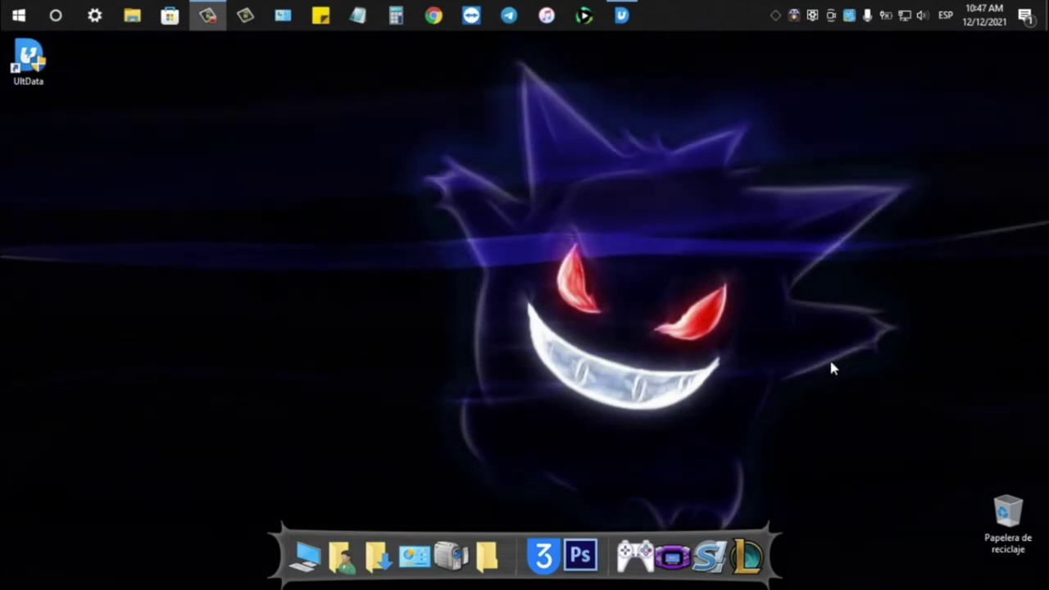
# Step: Launch UltData from the desktop and choose recovery from an iOS device
pyautogui.moveTo(108, 45); pyautogui.dragTo(38, 139)
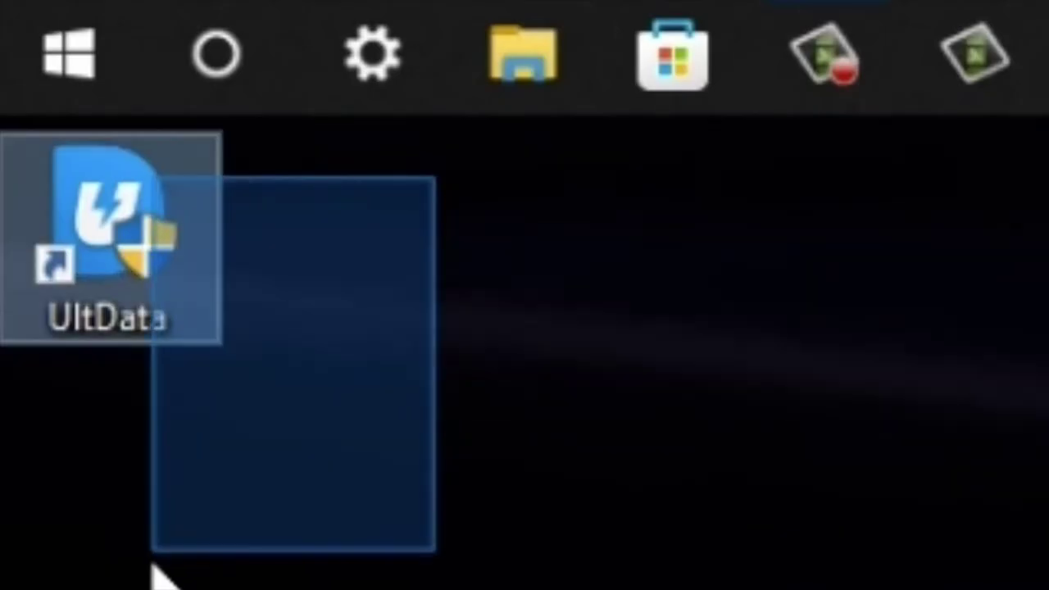
pyautogui.moveTo(152, 565); pyautogui.dragTo(153, 564)
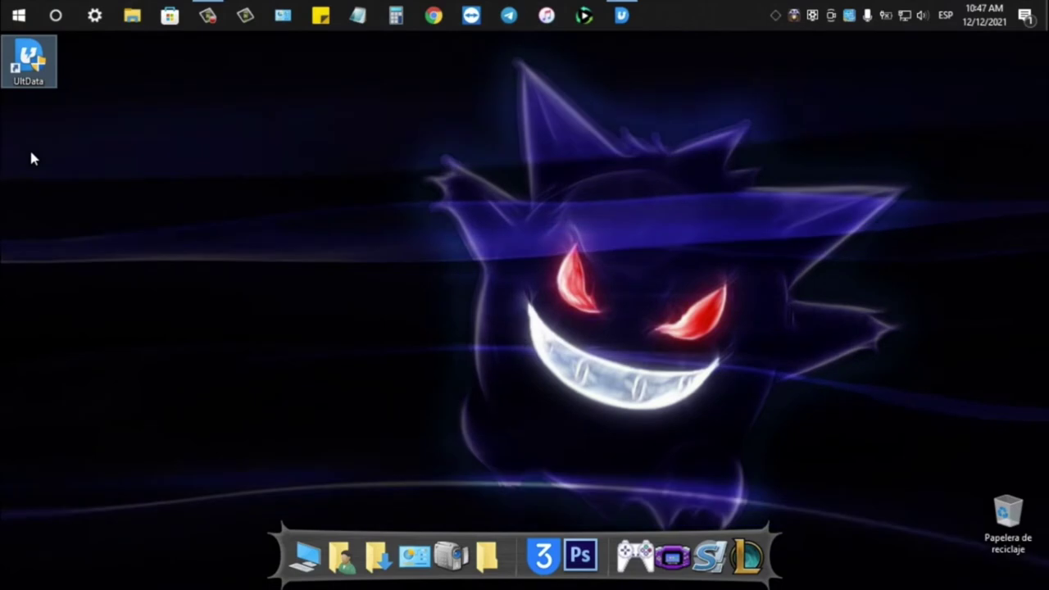
pyautogui.doubleClick(30, 80)
pyautogui.rightClick(28, 77)
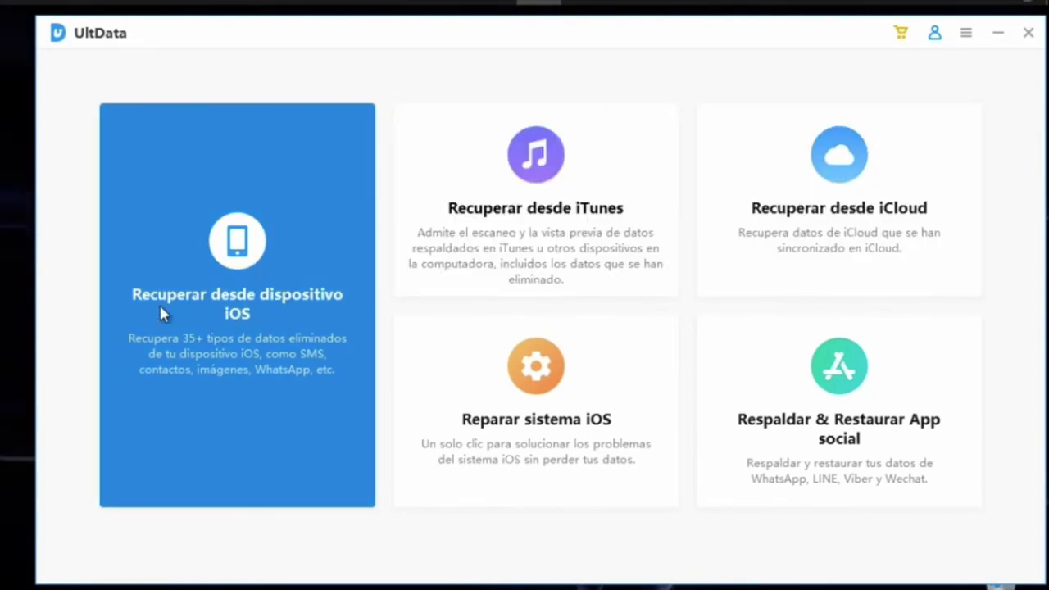
pyautogui.click(250, 286)
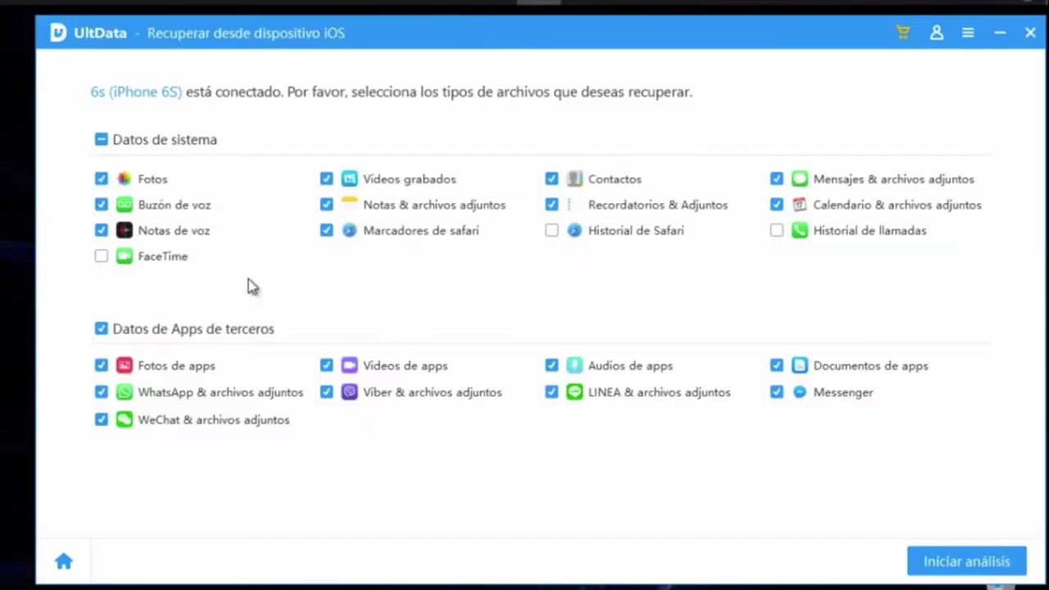
# Step: Clear all data types, choose only Fotos, Vídeos grabados and Videos de apps, and start the device scan
pyautogui.click(101, 140)
pyautogui.click(101, 329)
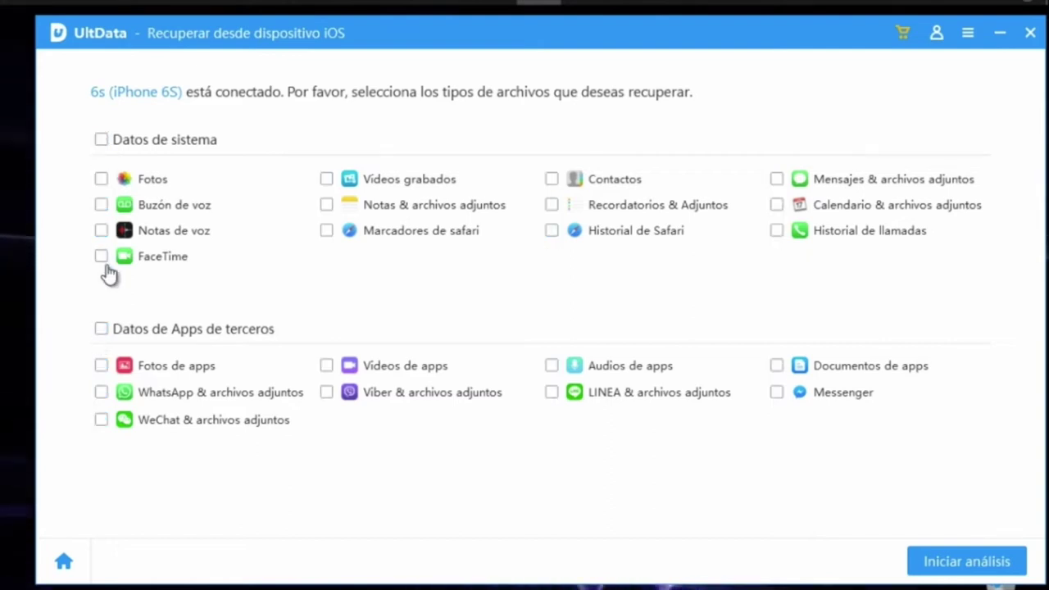
pyautogui.click(102, 179)
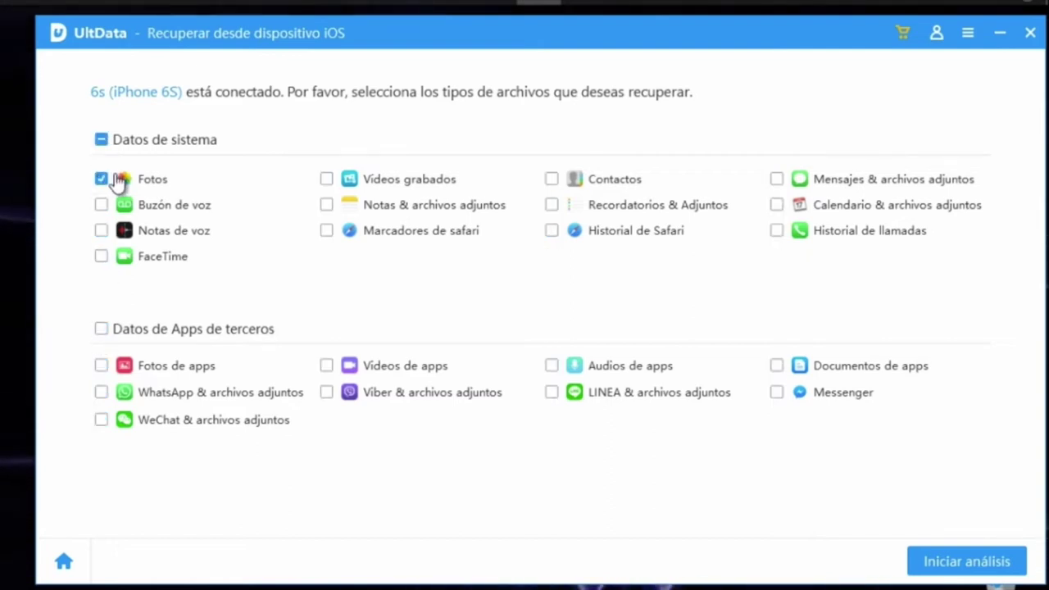
pyautogui.click(326, 178)
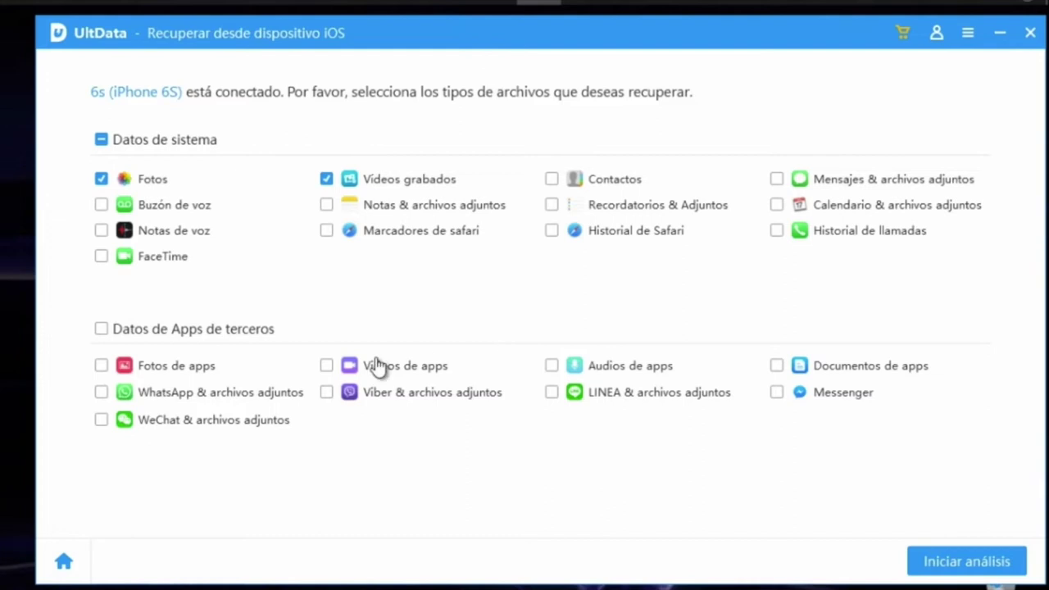
pyautogui.click(956, 564)
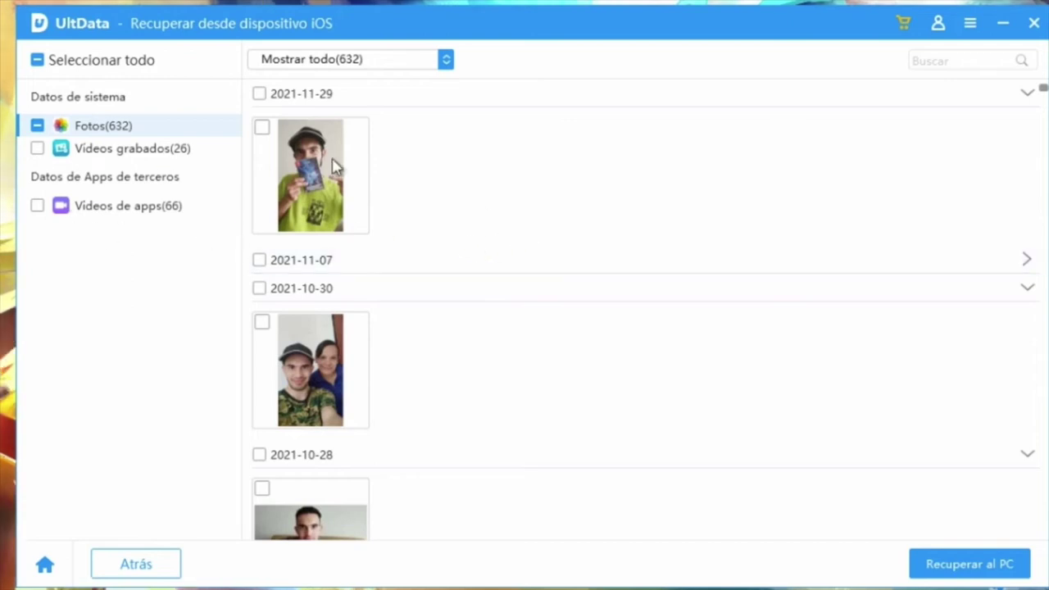
# Step: Look through the app videos, mark the deleted clip under Vídeos grabados, and recover the marked items to the desktop's UltData folder
pyautogui.click(139, 209)
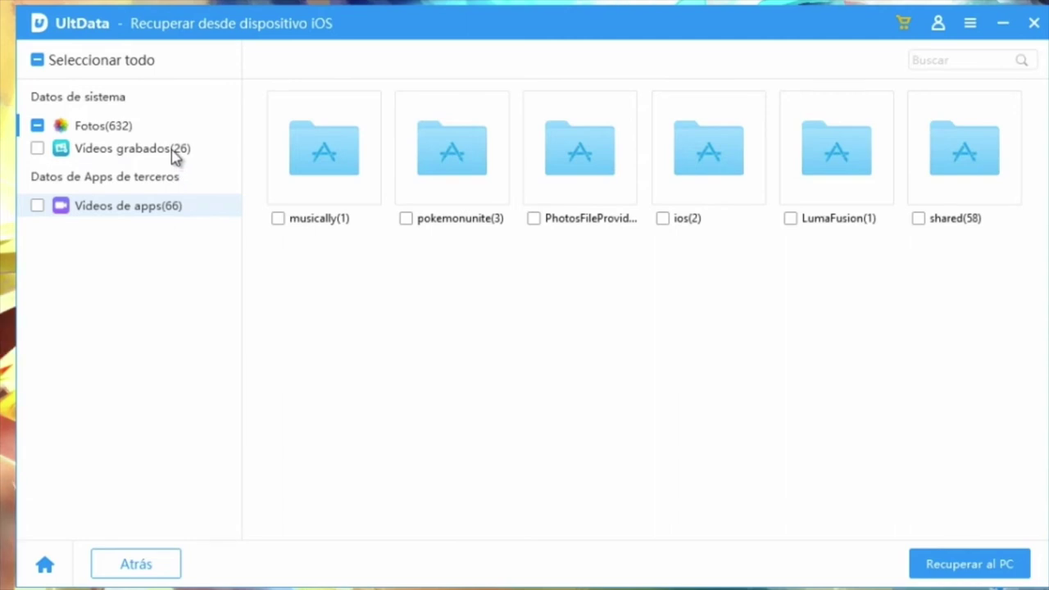
pyautogui.click(116, 160)
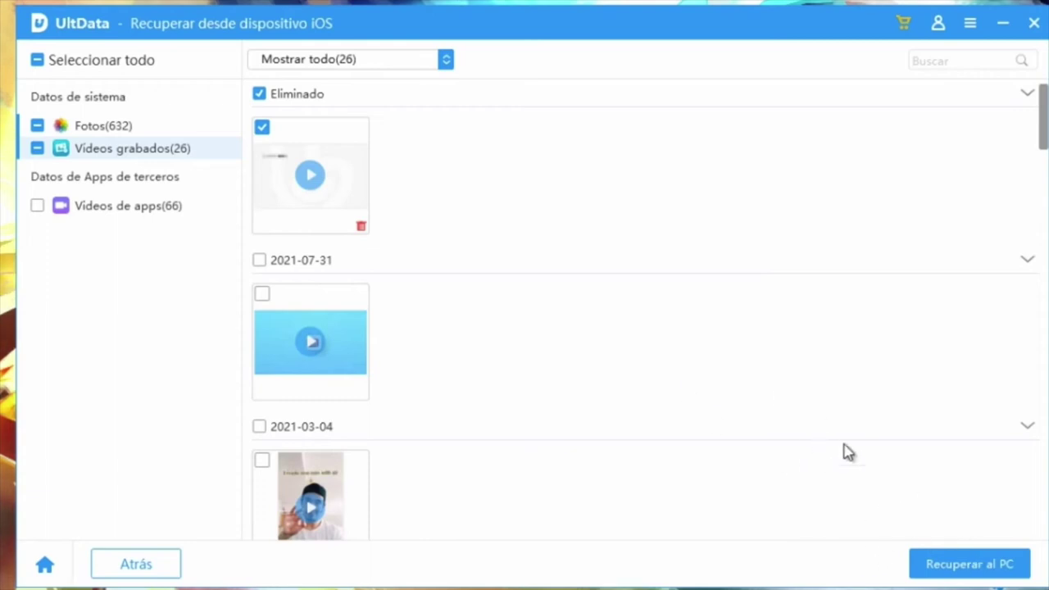
pyautogui.click(953, 565)
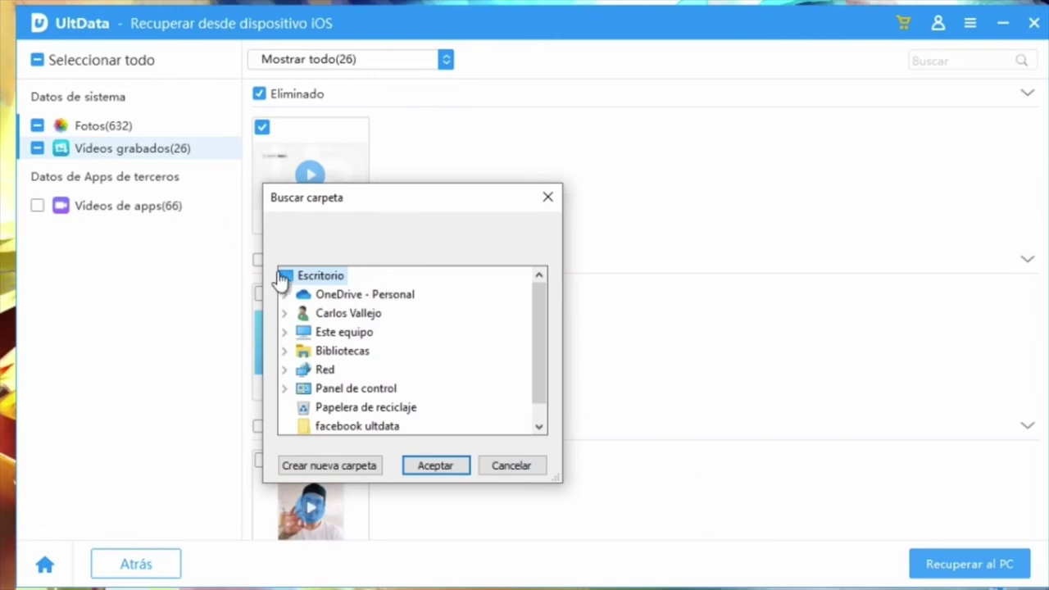
pyautogui.click(460, 469)
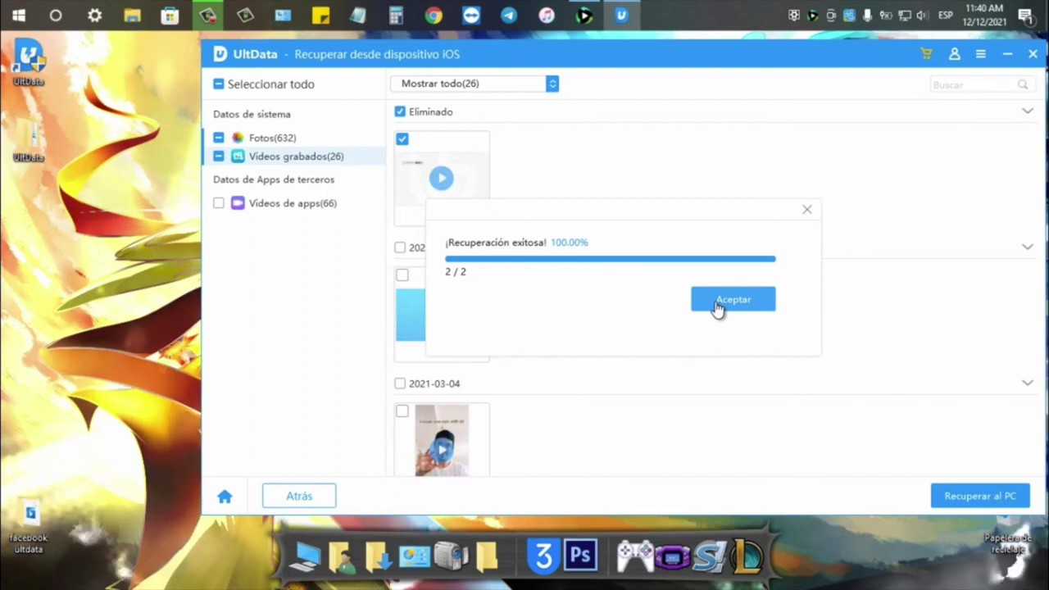
pyautogui.click(718, 300)
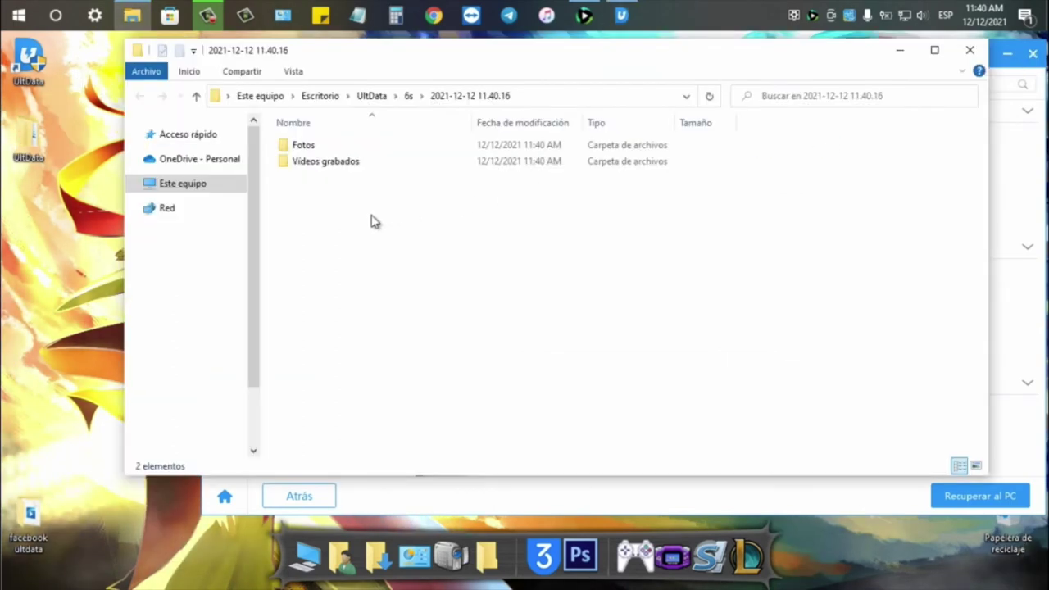
# Step: Open the recovered Vídeos grabados folder and display its files as extra large icons
pyautogui.doubleClick(325, 168)
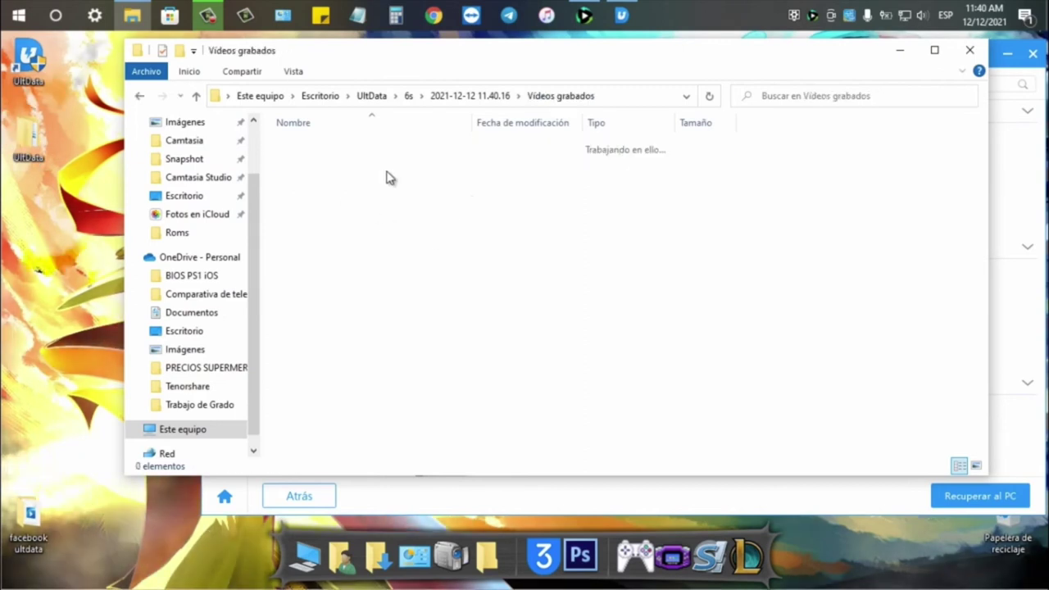
pyautogui.rightClick(451, 178)
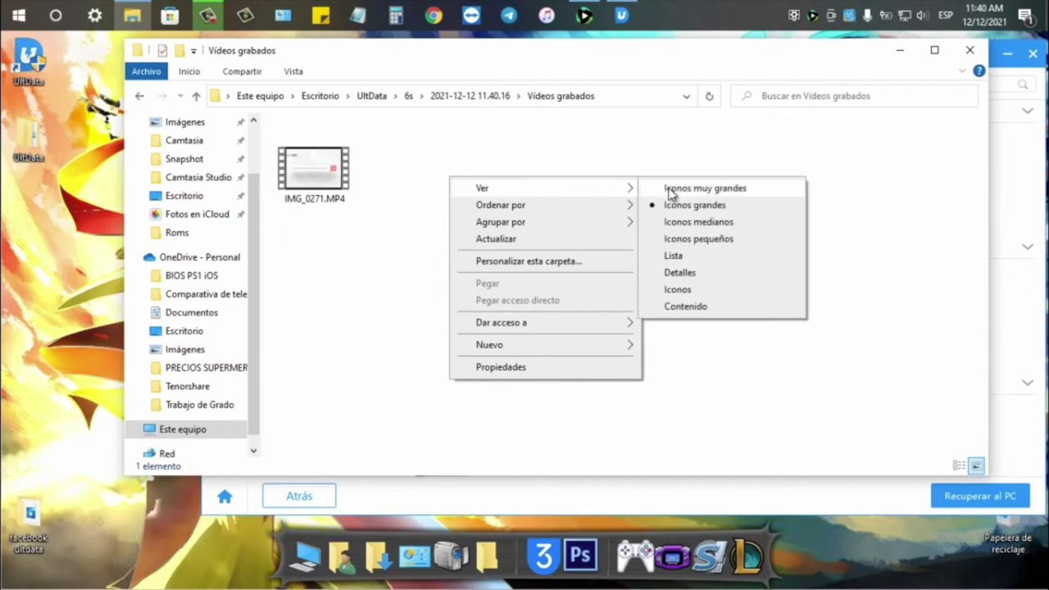
pyautogui.click(670, 191)
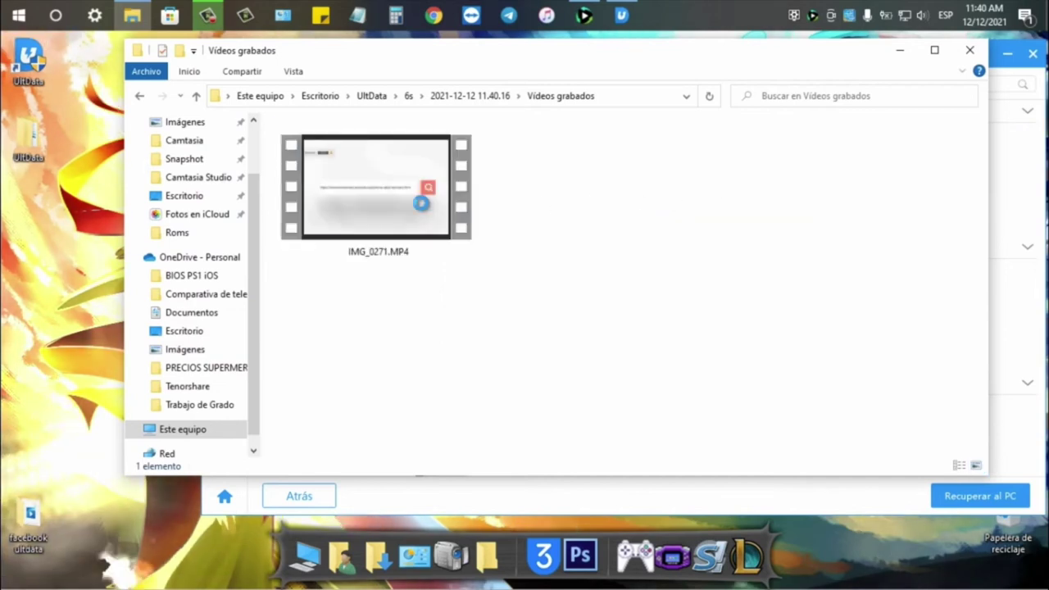
# Step: Play IMG_0271.MP4 to check the recovered video, and close the player and the folder window
pyautogui.click(420, 203)
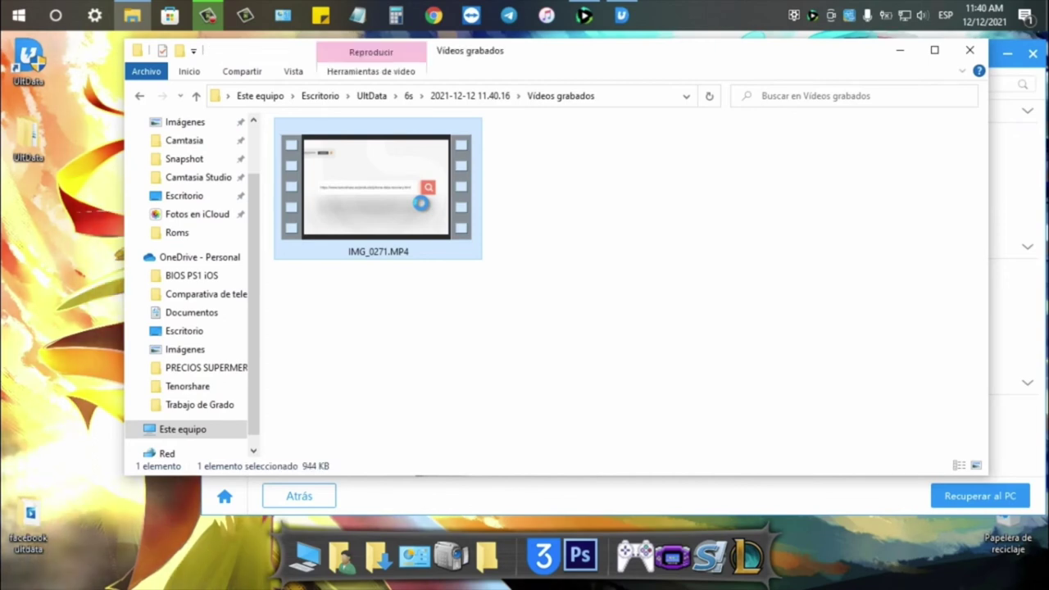
pyautogui.doubleClick(420, 203)
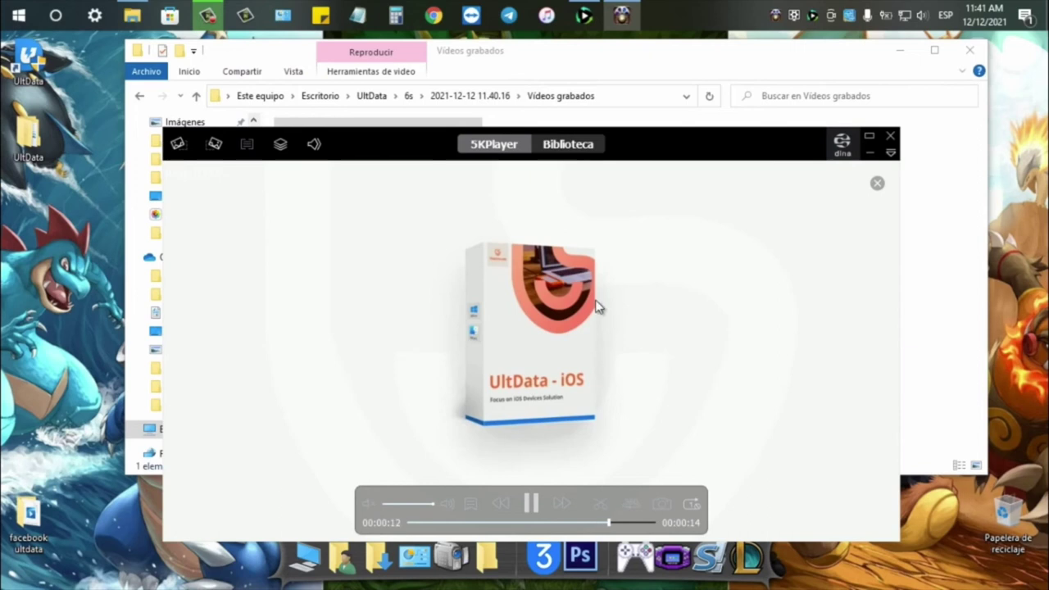
pyautogui.click(889, 139)
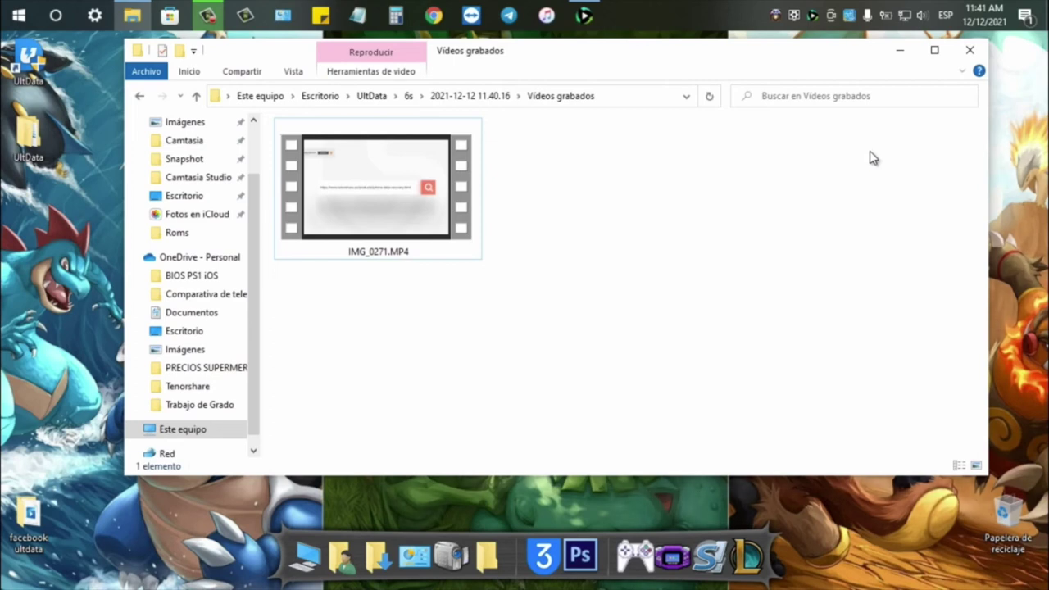
pyautogui.moveTo(623, 173); pyautogui.dragTo(414, 336)
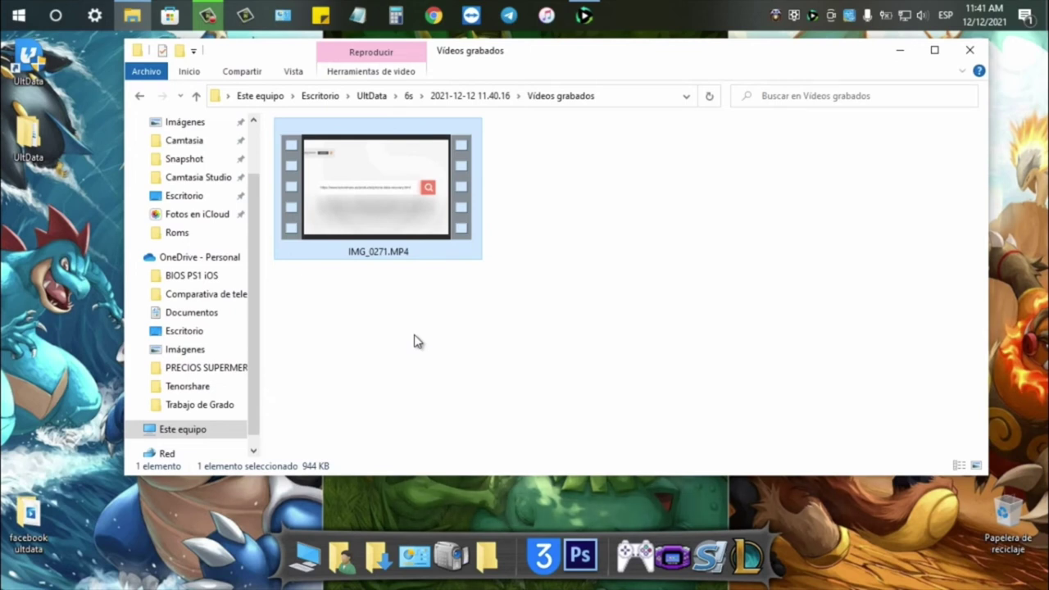
pyautogui.click(969, 50)
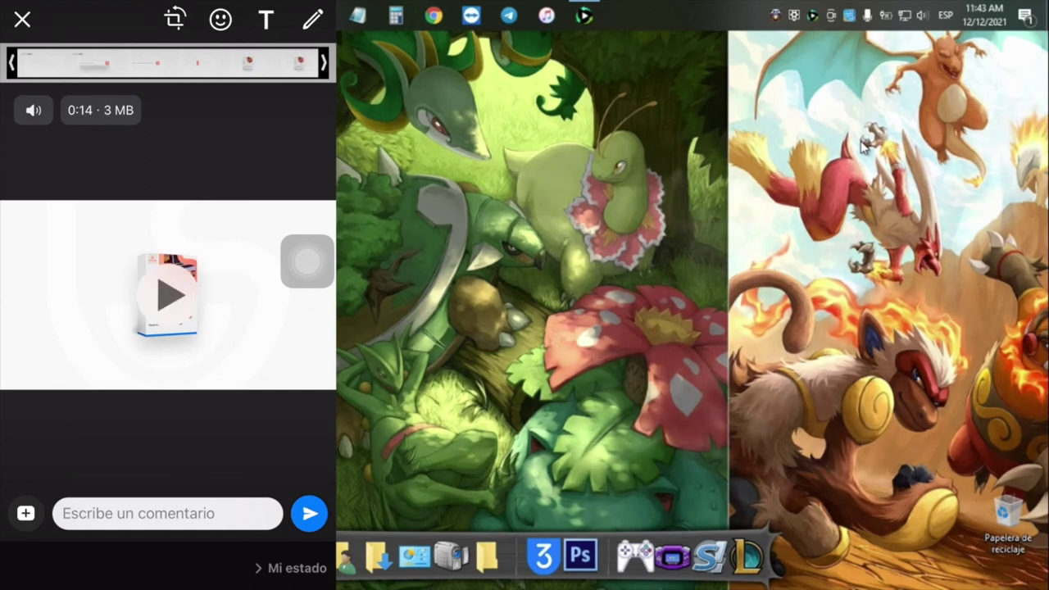
# Step: Publish the 14-second video as a WhatsApp status on the iPhone and check the new update's playback and viewers
pyautogui.click(309, 513)
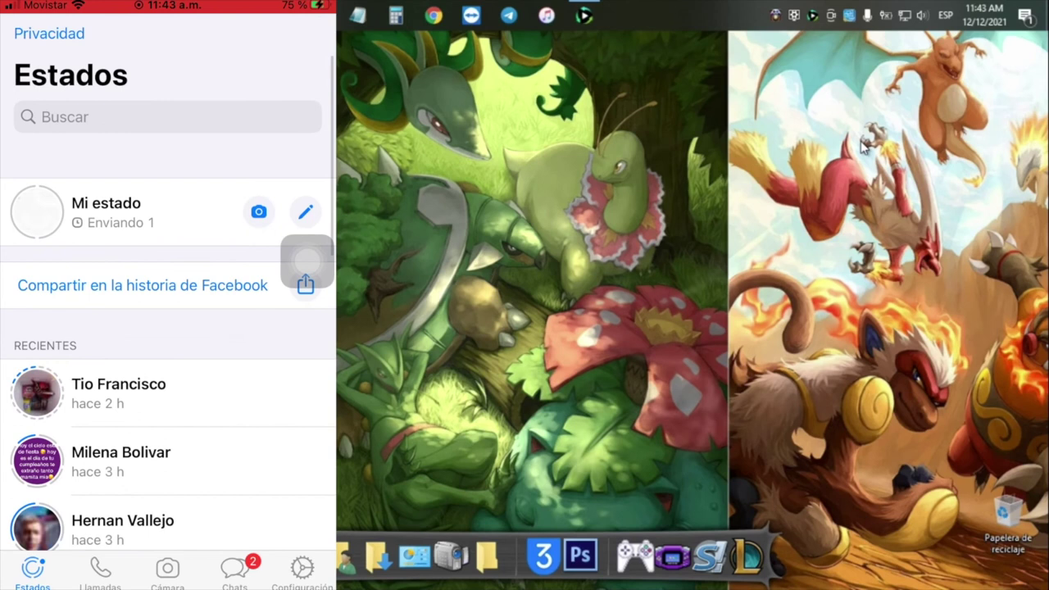
pyautogui.click(106, 212)
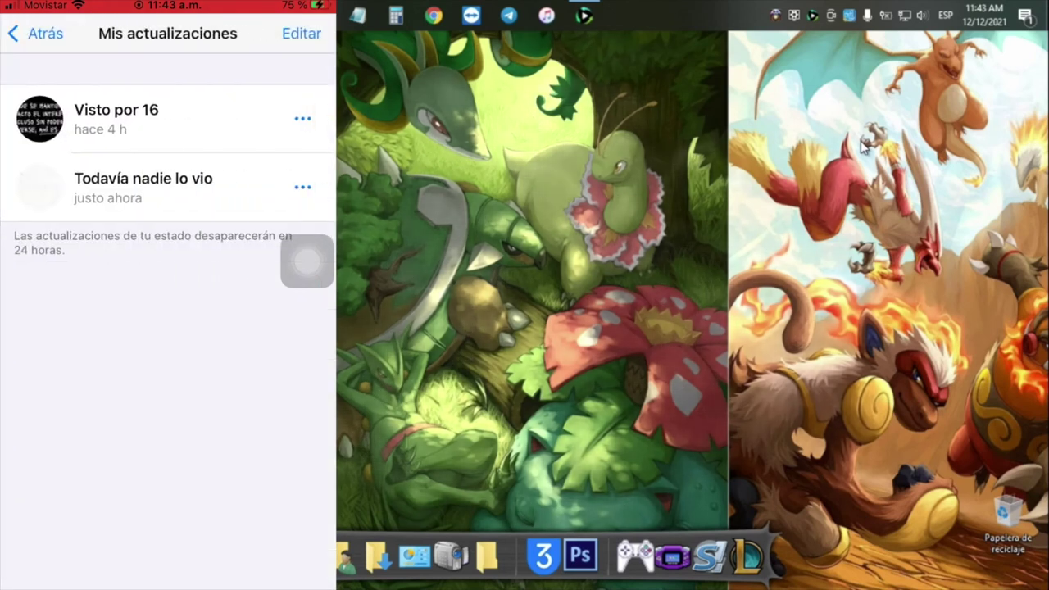
pyautogui.click(143, 187)
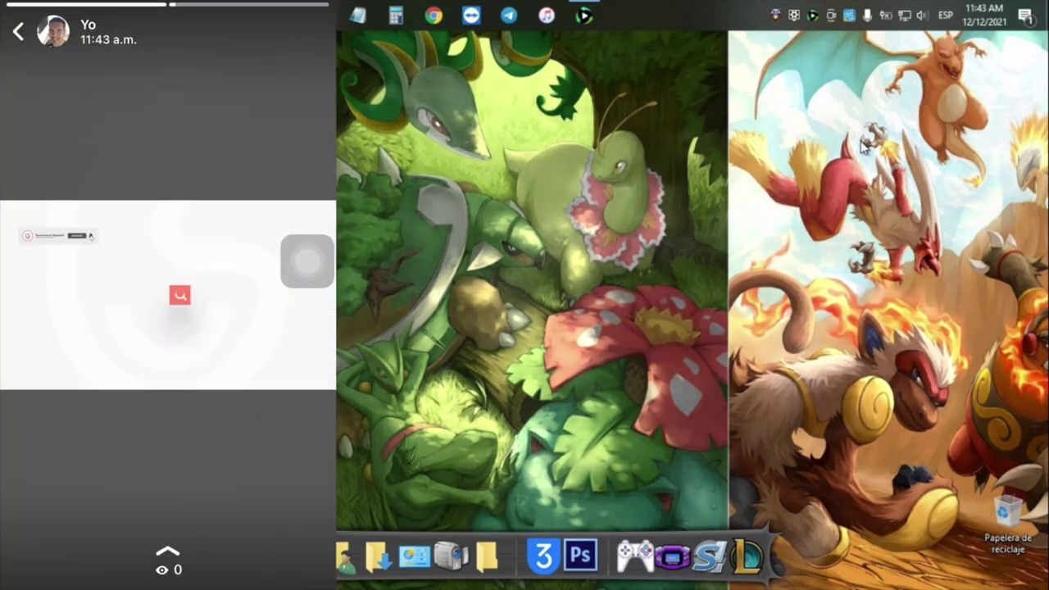
pyautogui.click(168, 561)
pyautogui.moveTo(168, 508); pyautogui.dragTo(168, 578)
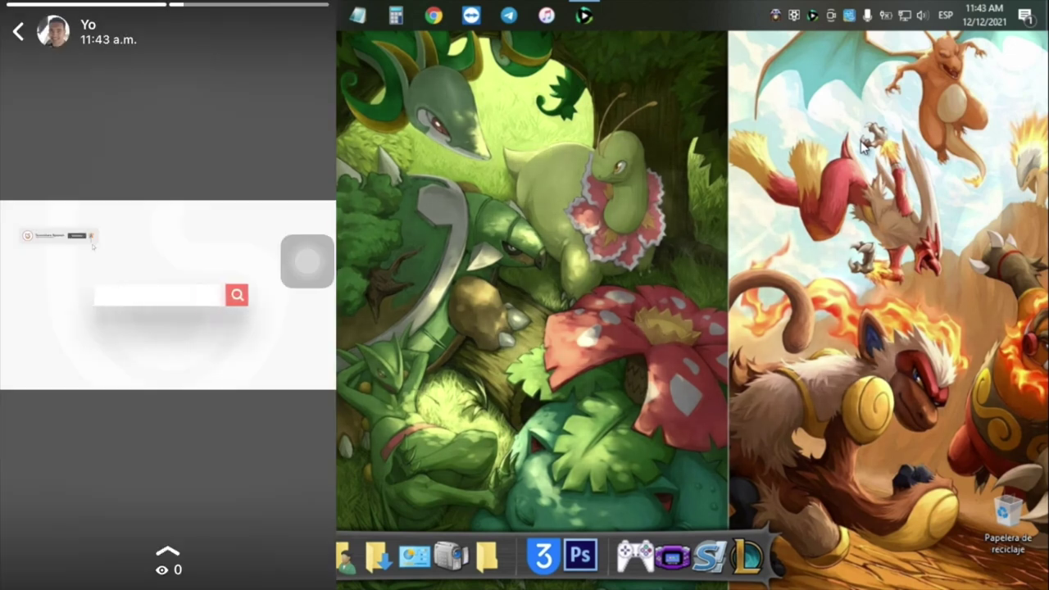
pyautogui.click(33, 33)
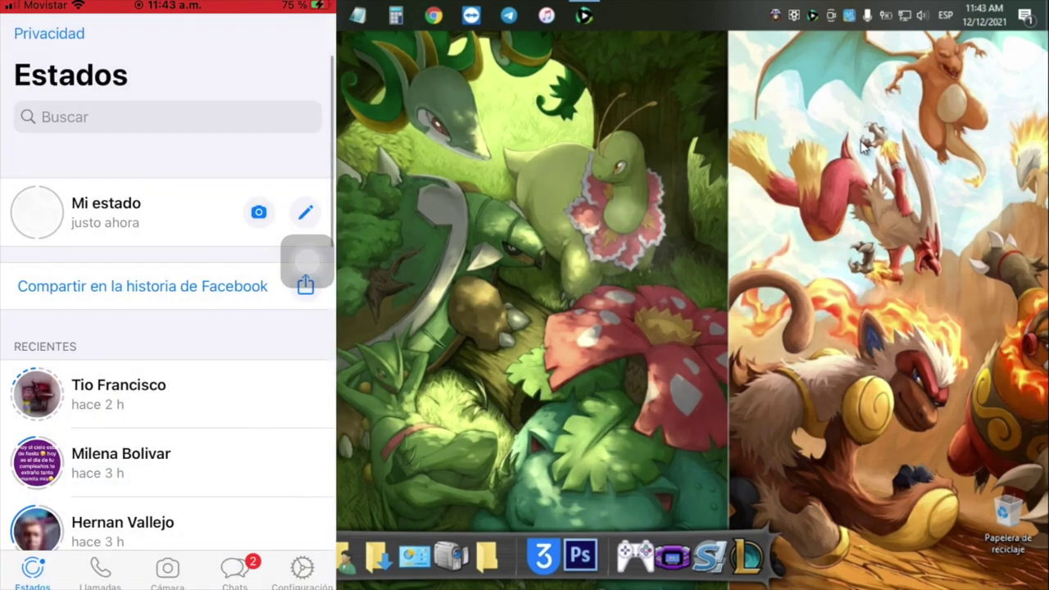
# Step: Send the 14-second video from the phone's gallery in the chat whose latest message is the 7:21 a.m. video
pyautogui.click(235, 570)
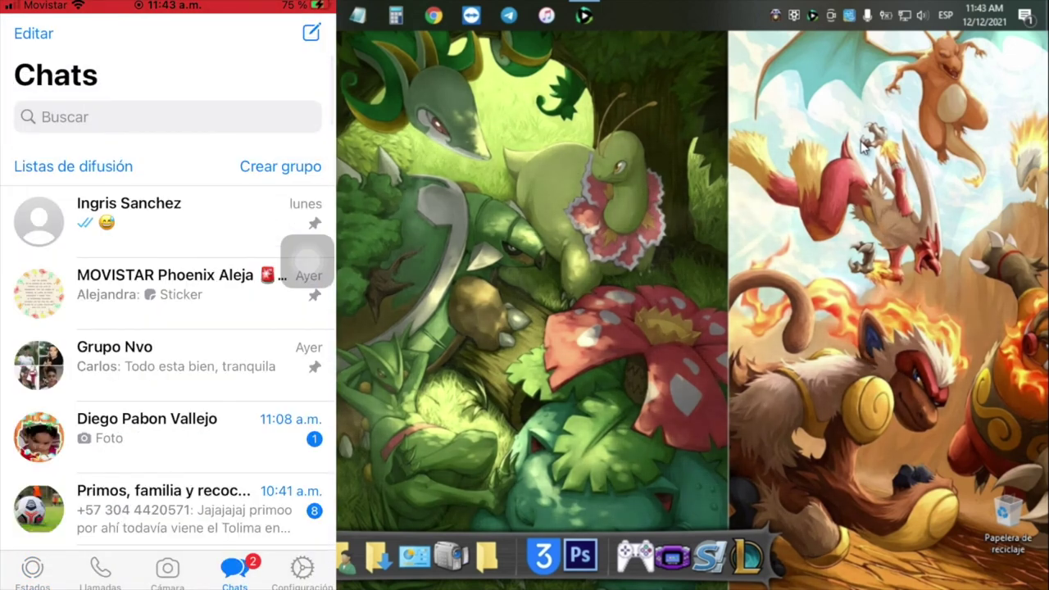
pyautogui.scroll(-5, 168, 344)
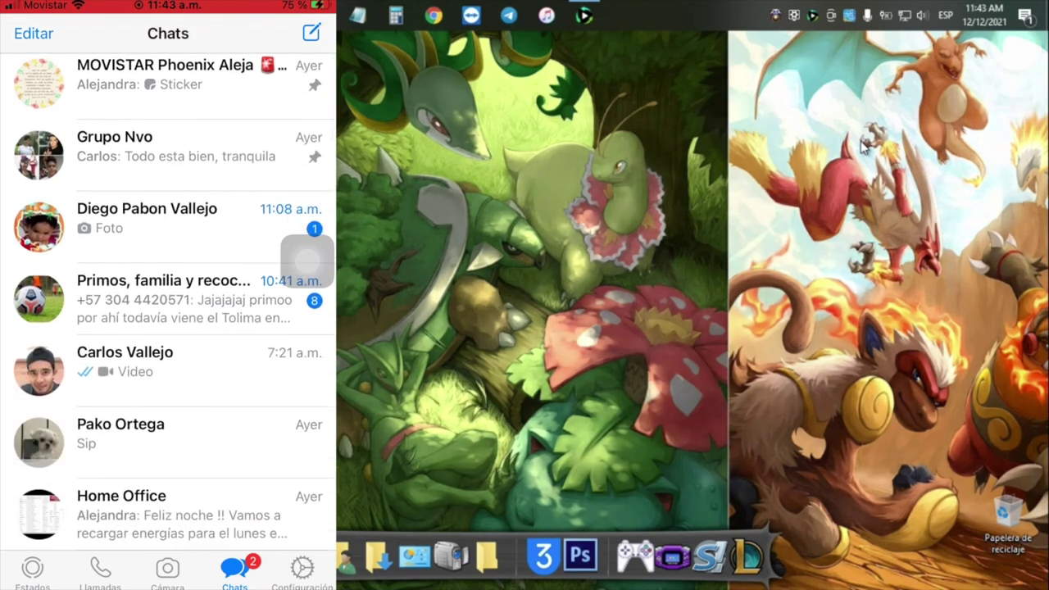
pyautogui.click(168, 361)
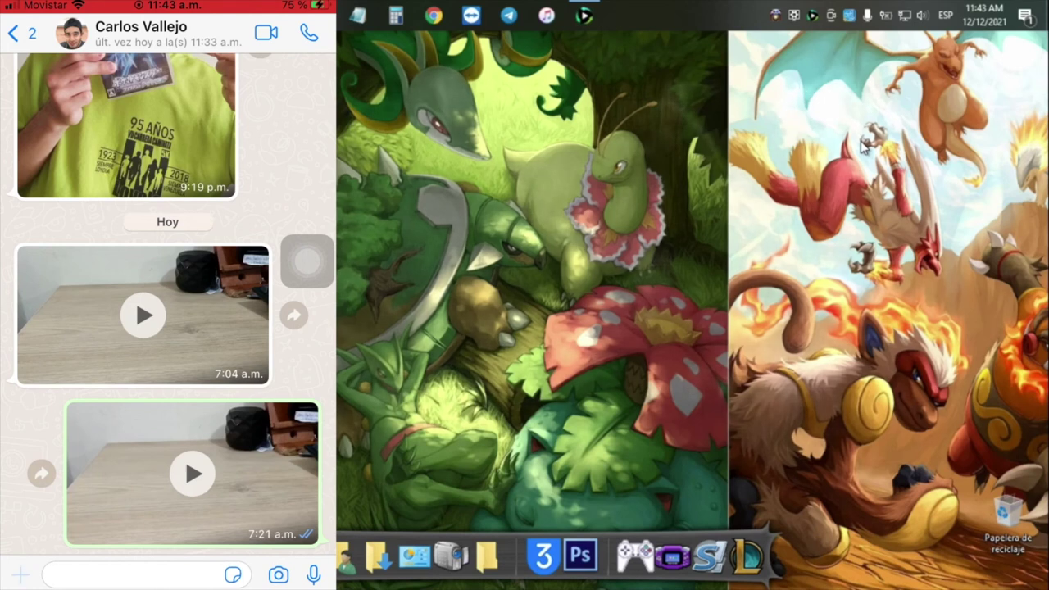
pyautogui.click(20, 575)
pyautogui.click(166, 560)
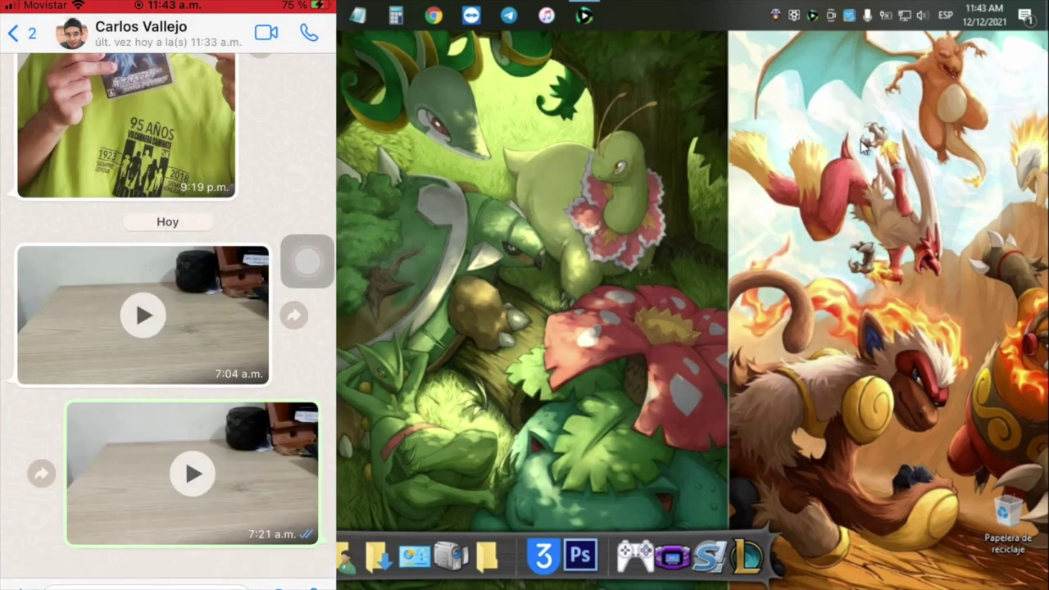
pyautogui.click(41, 511)
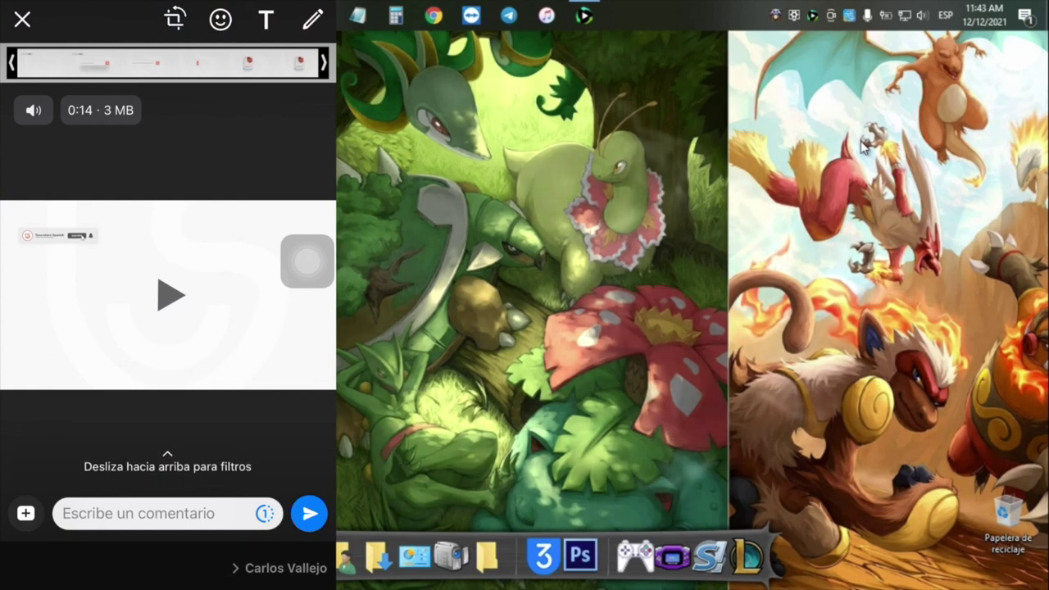
pyautogui.click(309, 514)
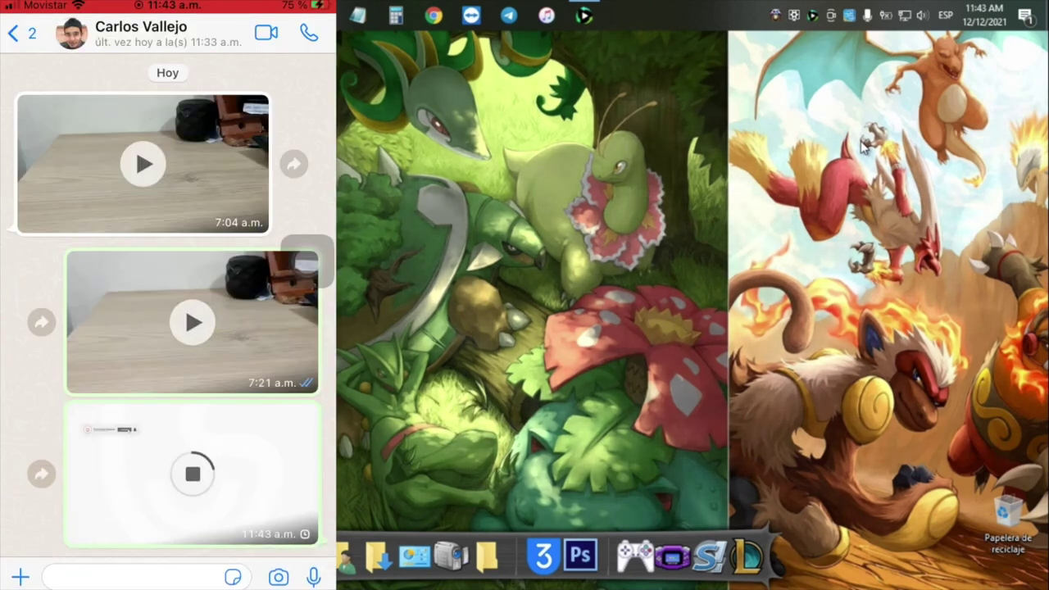